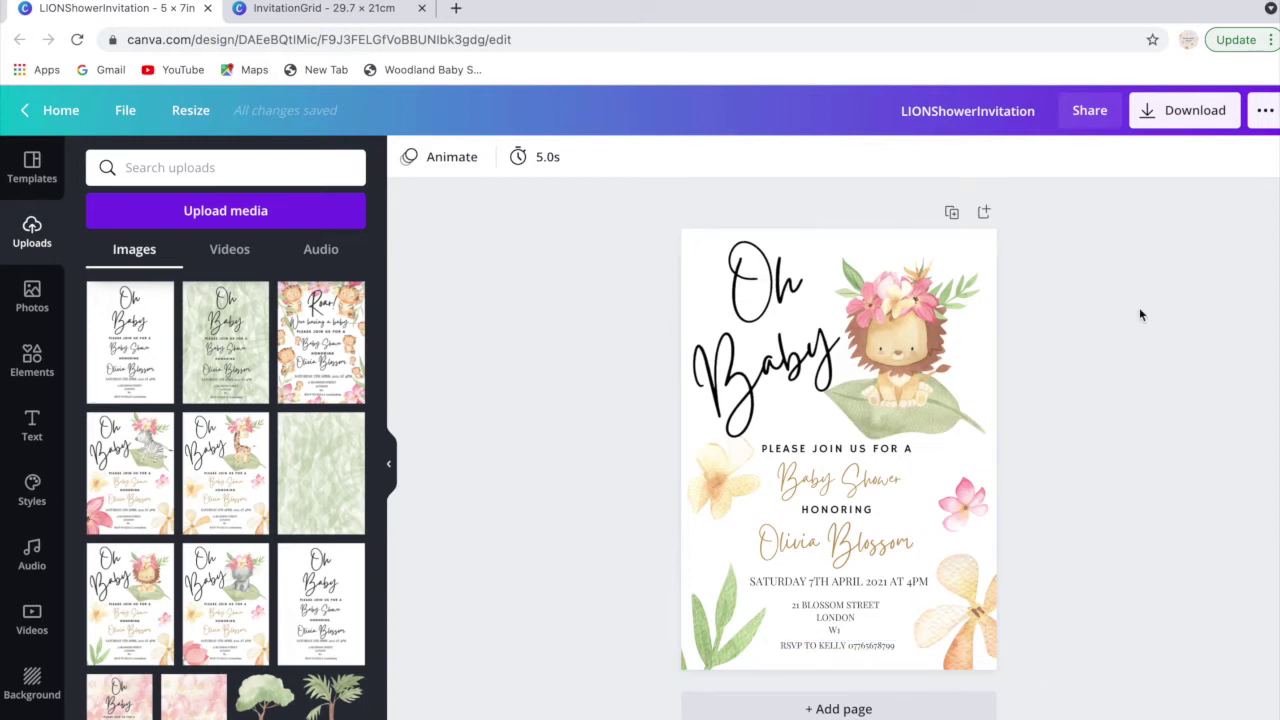
- Bring up the Download panel for the lion baby-shower invitation, where PNG is suggested
{"action": "left_click", "coordinate": [1167, 120]}
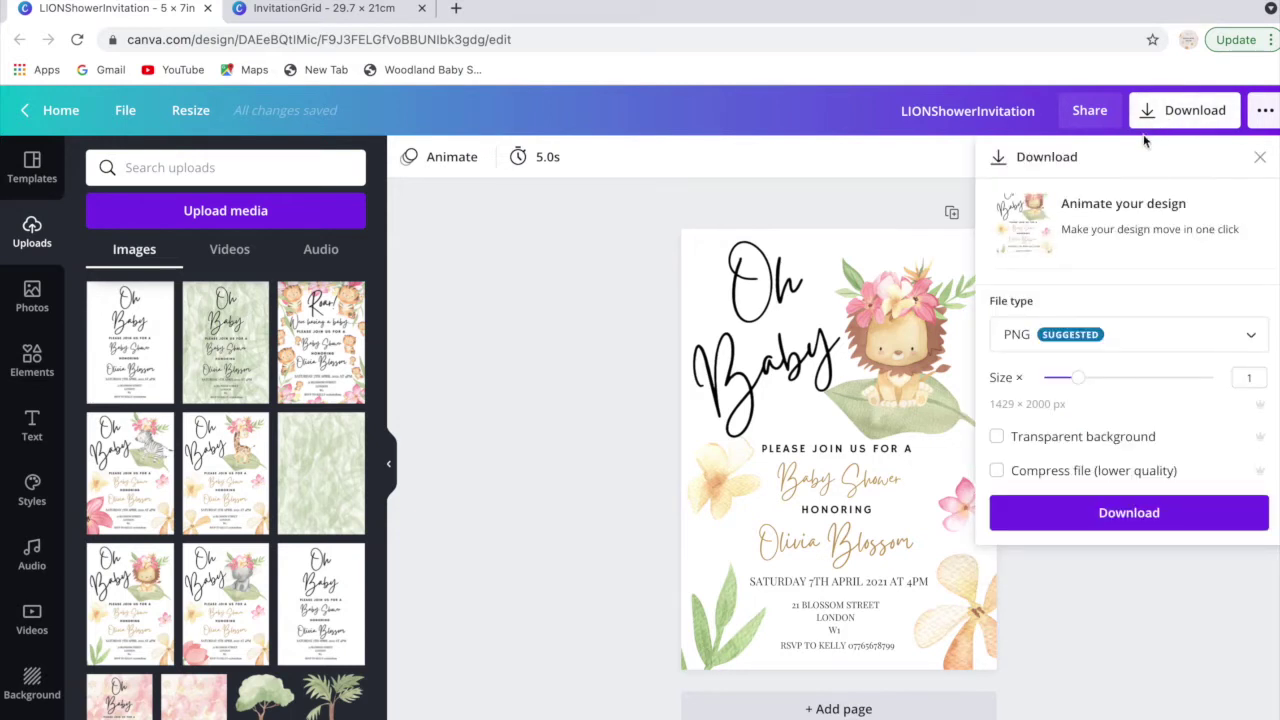
- Download the invitation as a PDF print file with crop marks and bleed
{"action": "left_click", "coordinate": [1149, 349]}
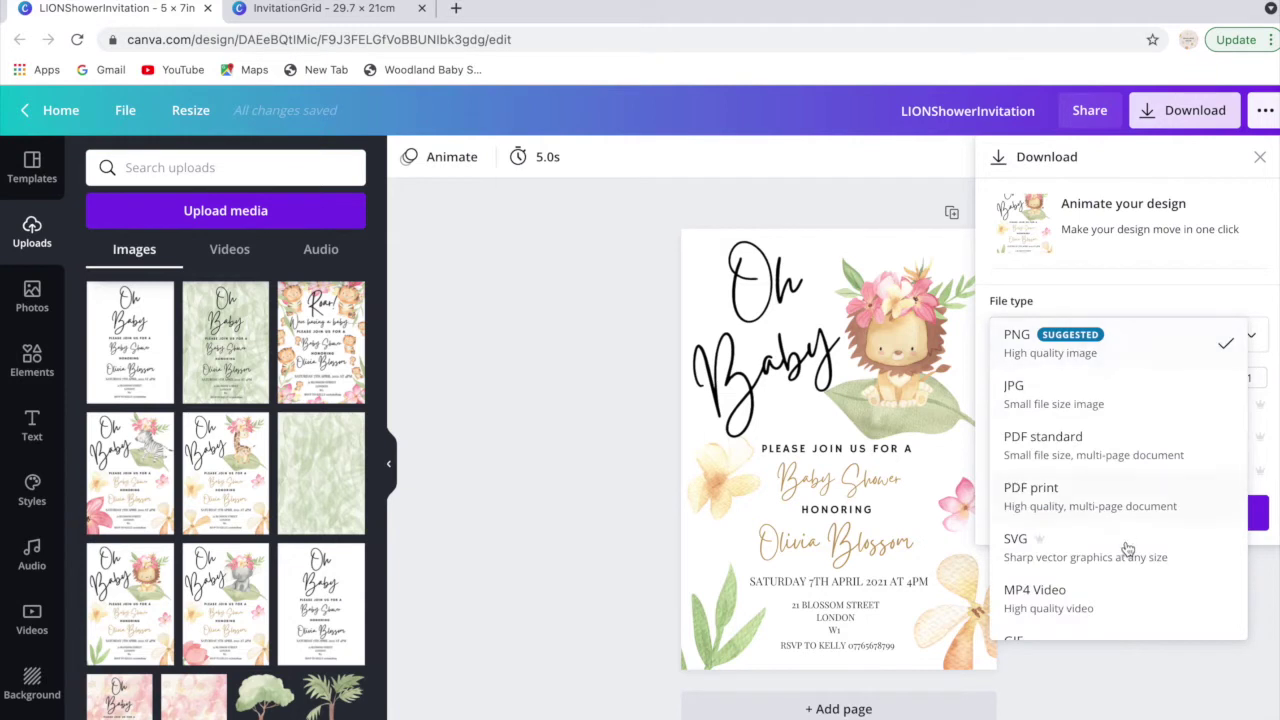
{"action": "left_click", "coordinate": [1097, 500]}
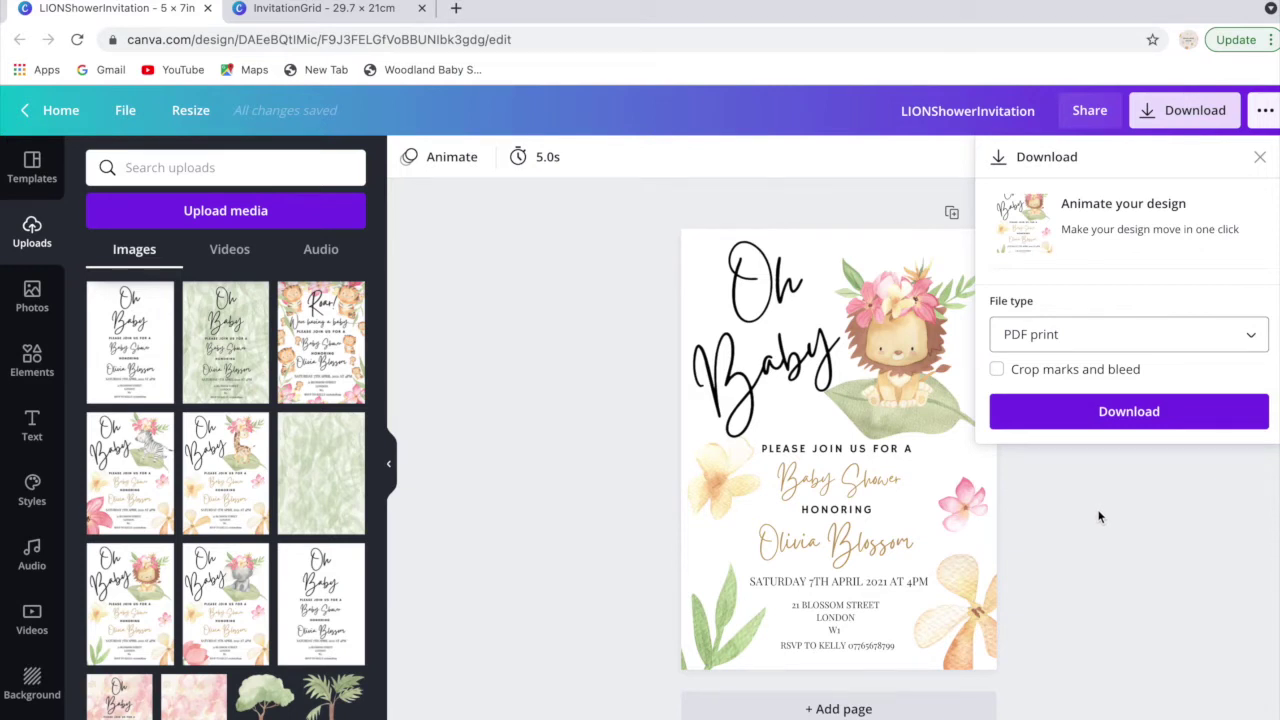
{"action": "left_click", "coordinate": [998, 372]}
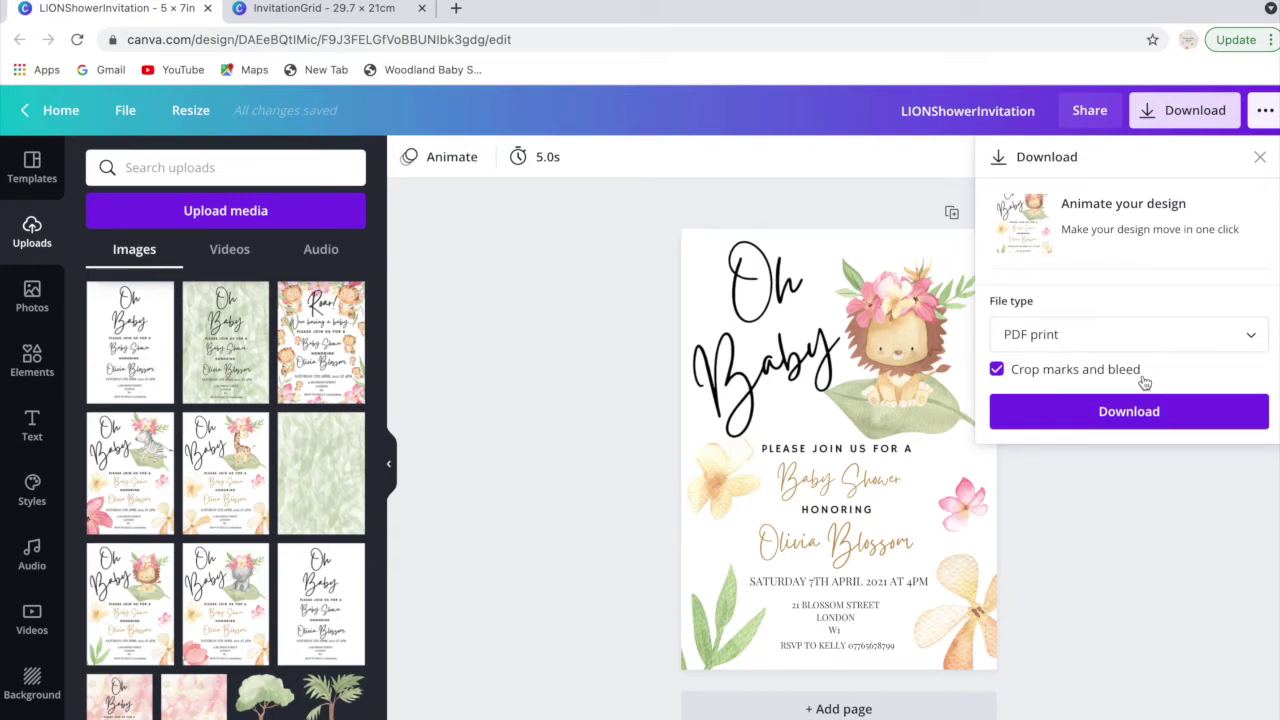
{"action": "left_click", "coordinate": [1122, 410]}
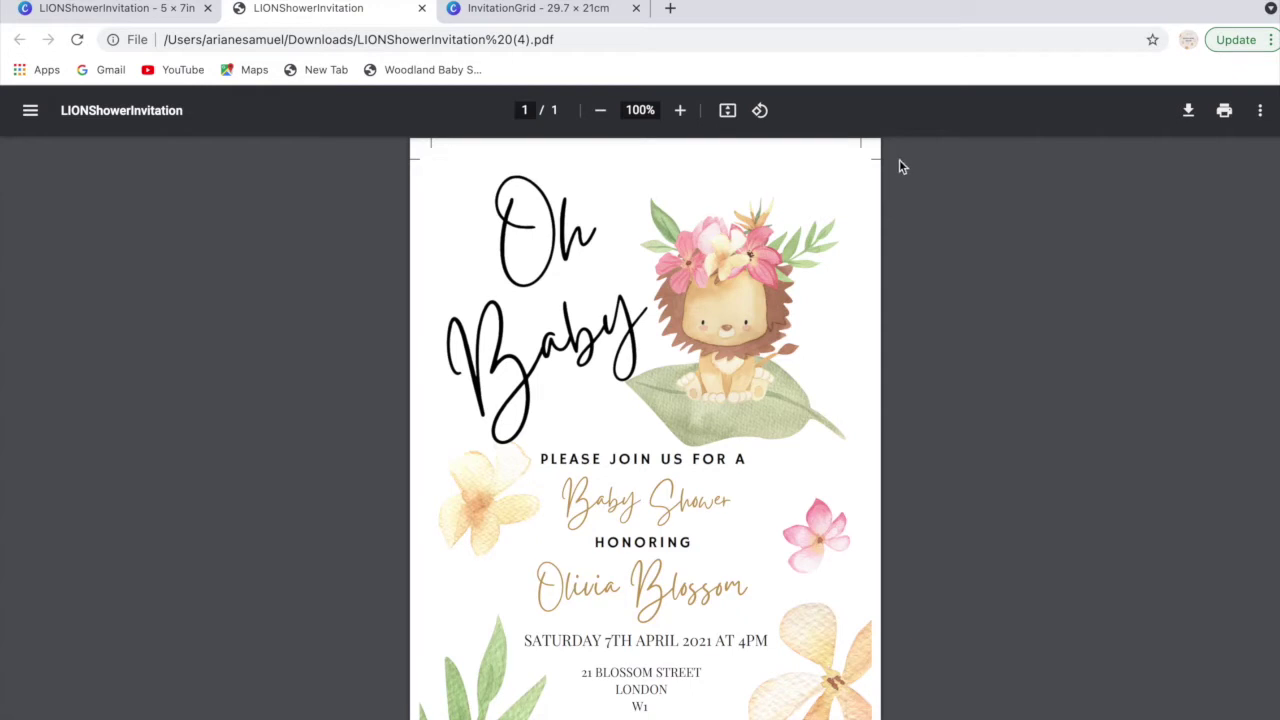
{"action": "left_click", "coordinate": [1224, 110]}
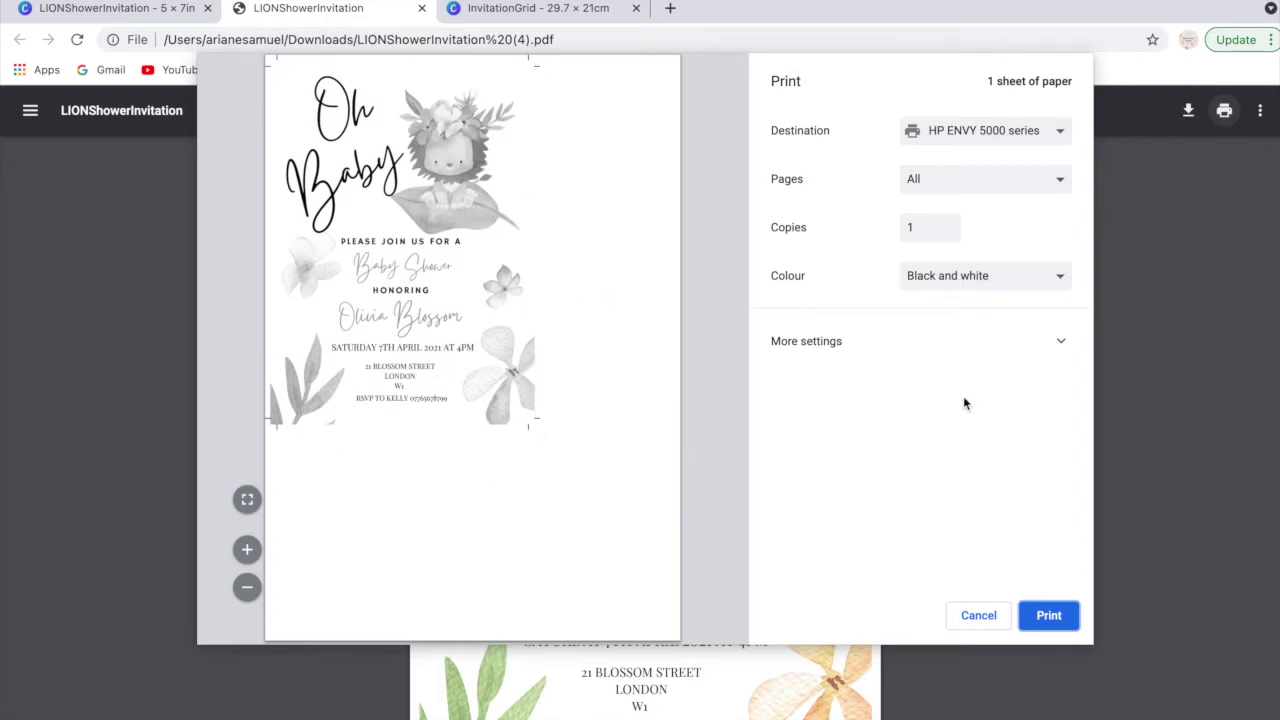
{"action": "left_click", "coordinate": [977, 276]}
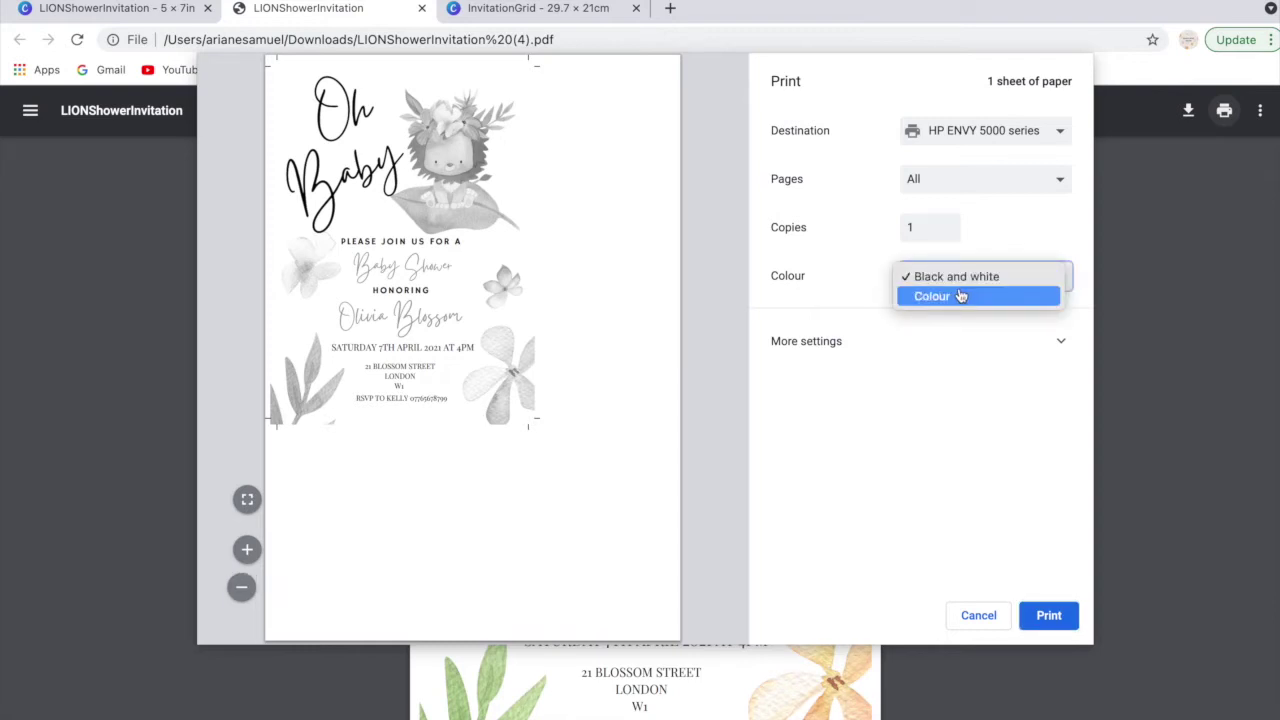
{"action": "left_click", "coordinate": [957, 298]}
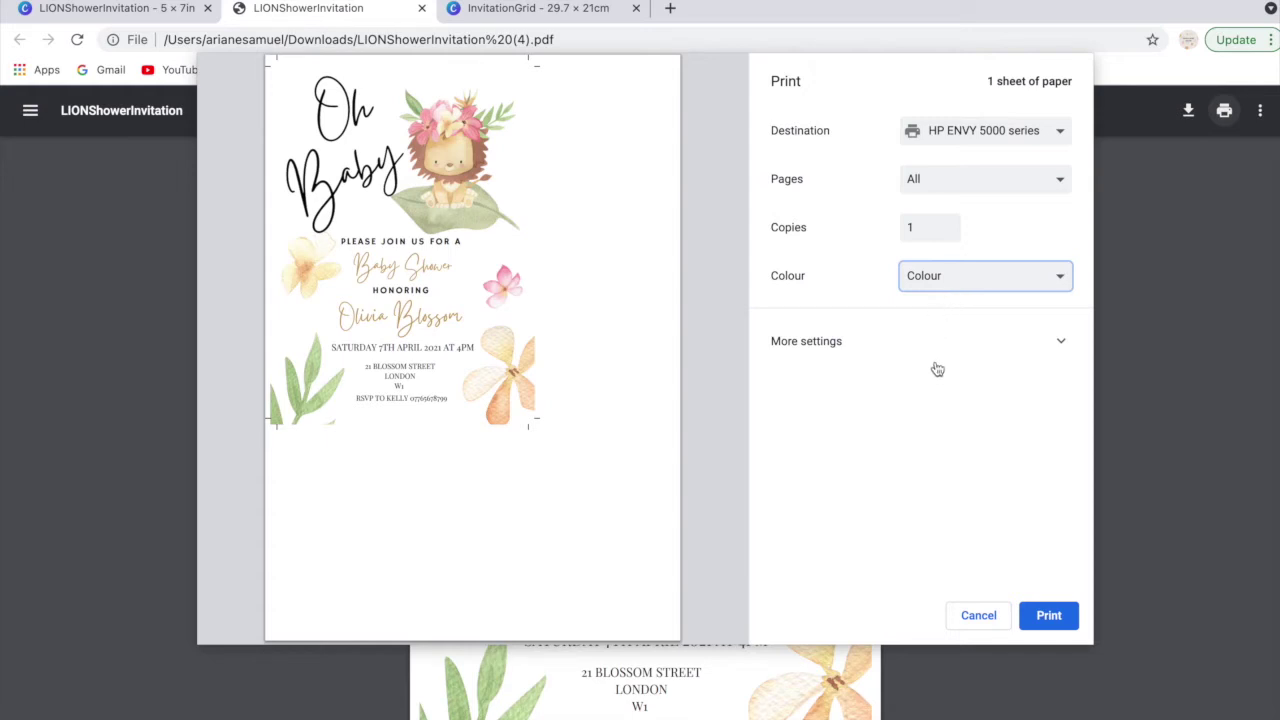
{"action": "left_click", "coordinate": [970, 616]}
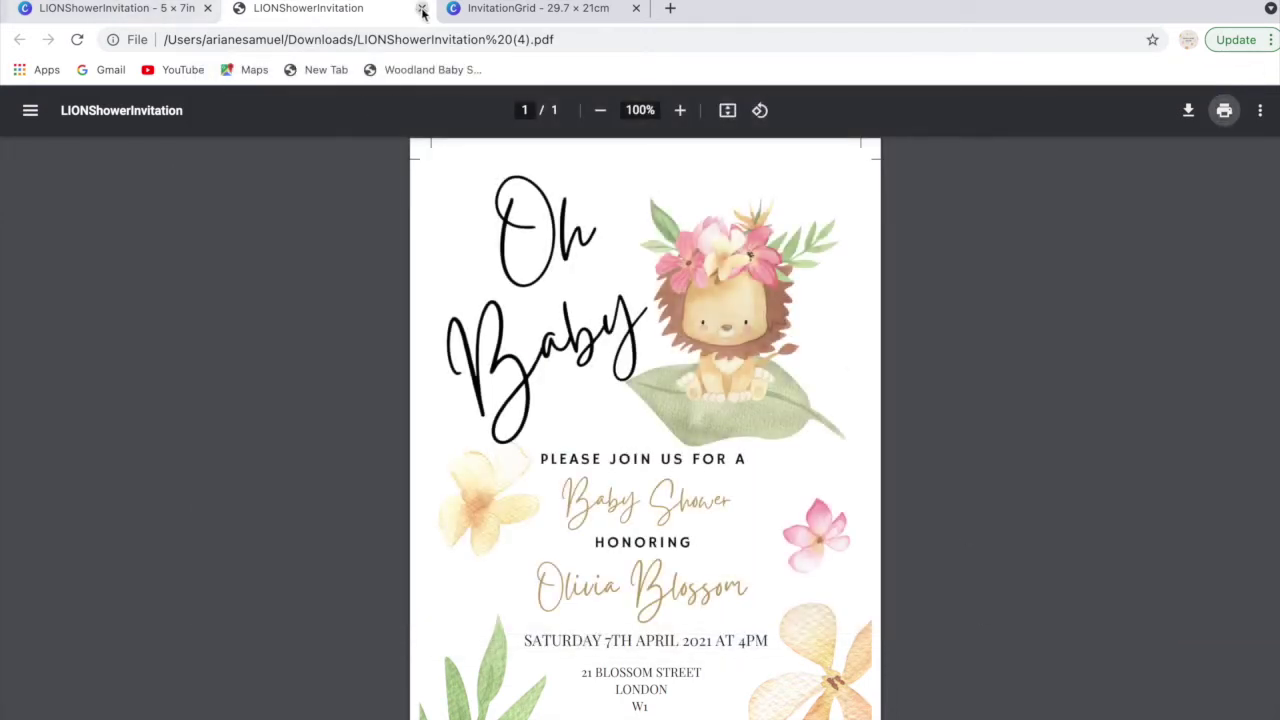
- Back in the Canva design, download it as a PNG image and dismiss the saved message
{"action": "left_click", "coordinate": [146, 14]}
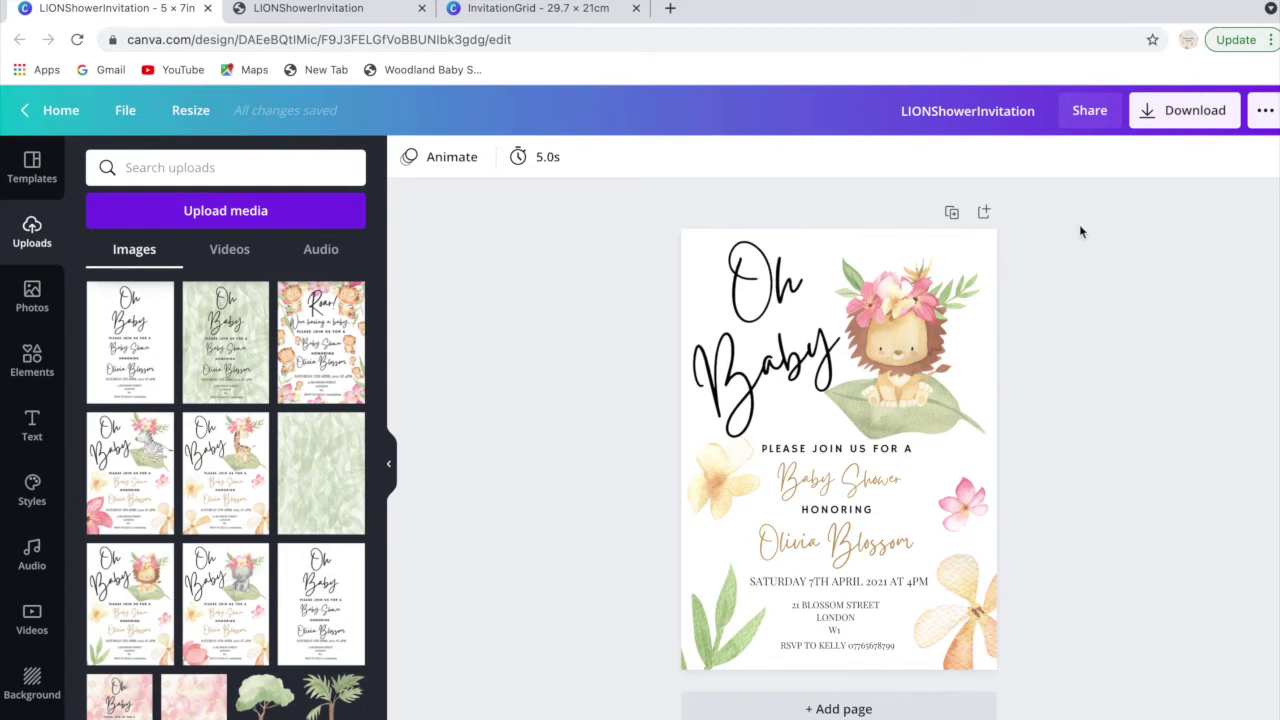
{"action": "left_click", "coordinate": [1162, 117]}
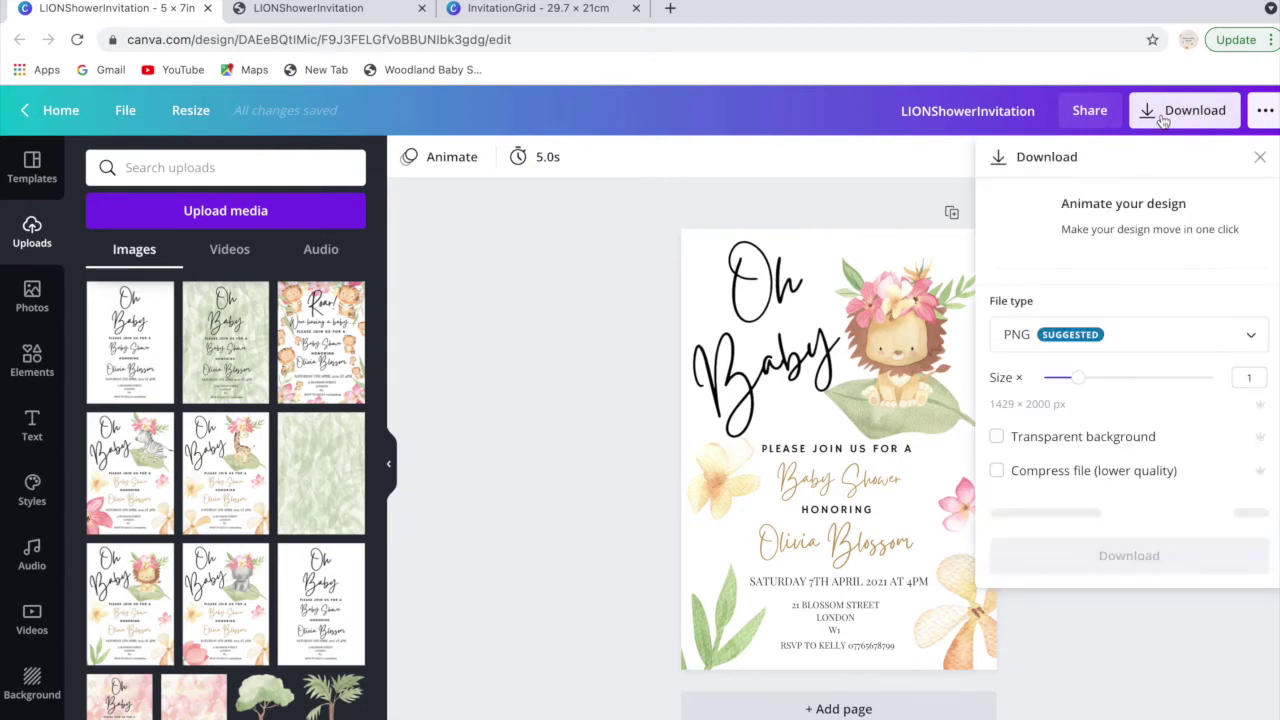
{"action": "left_click", "coordinate": [1193, 338]}
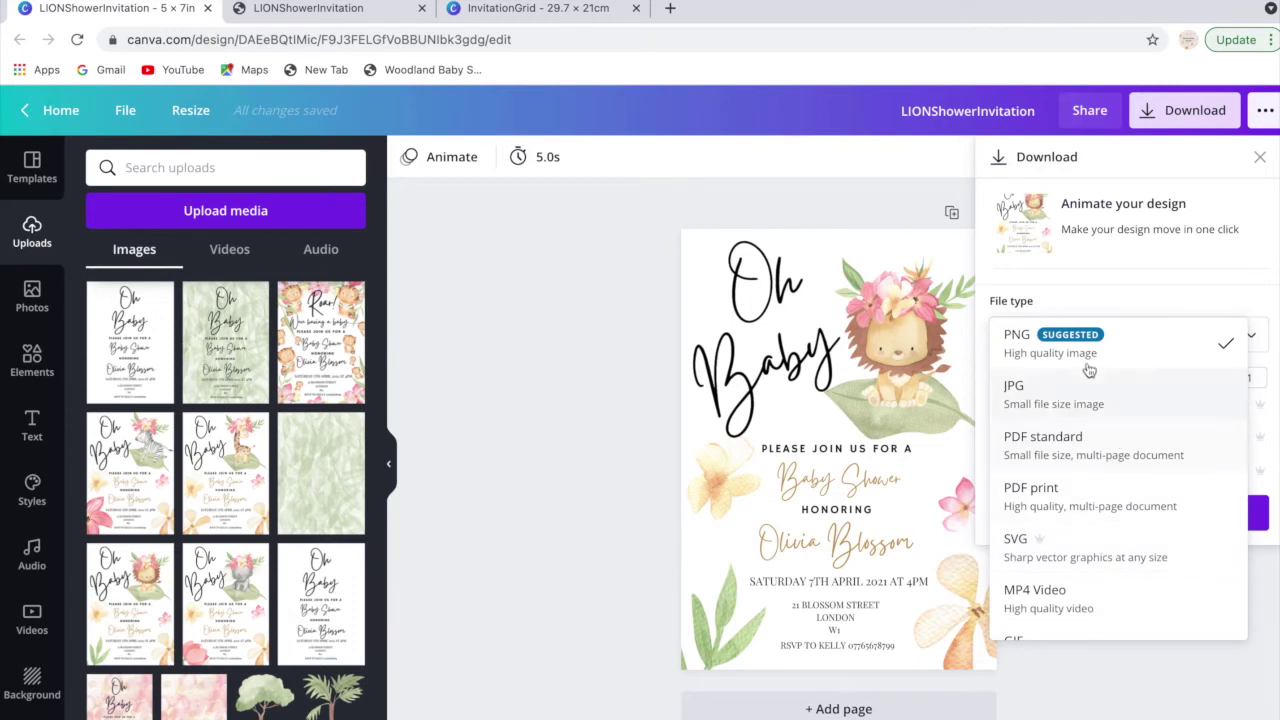
{"action": "left_click", "coordinate": [1137, 356]}
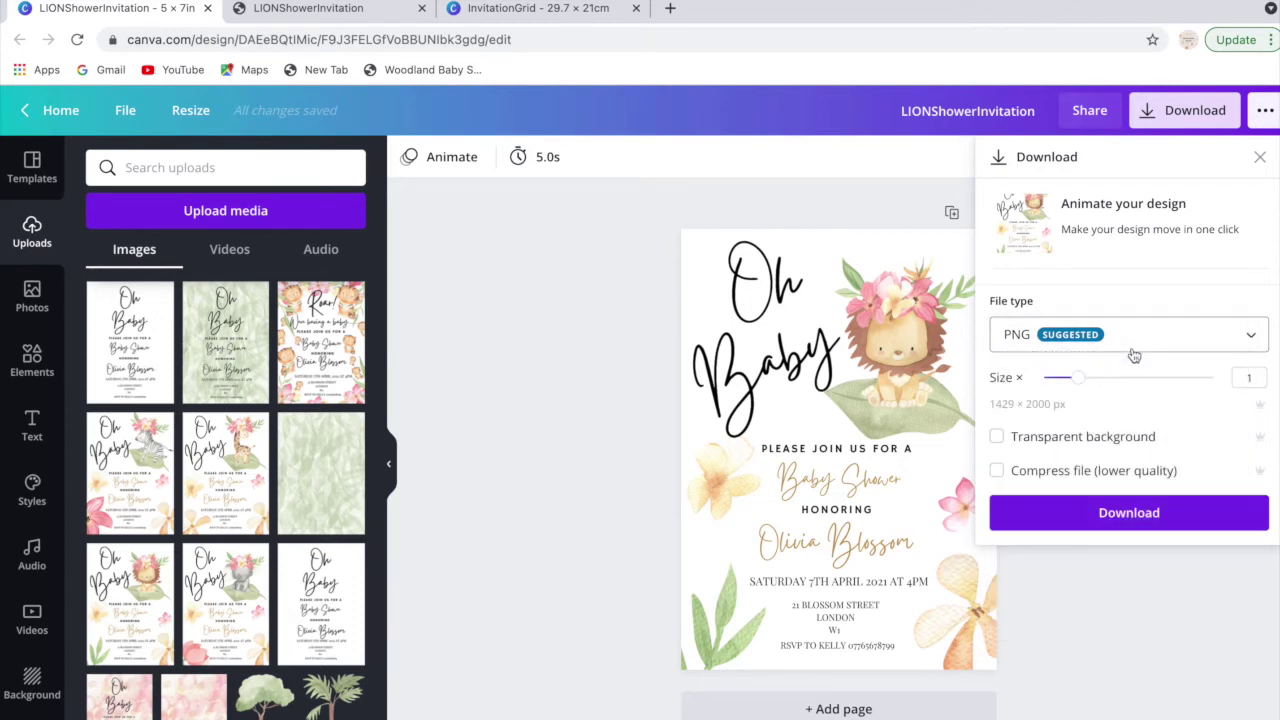
{"action": "left_click", "coordinate": [1113, 516]}
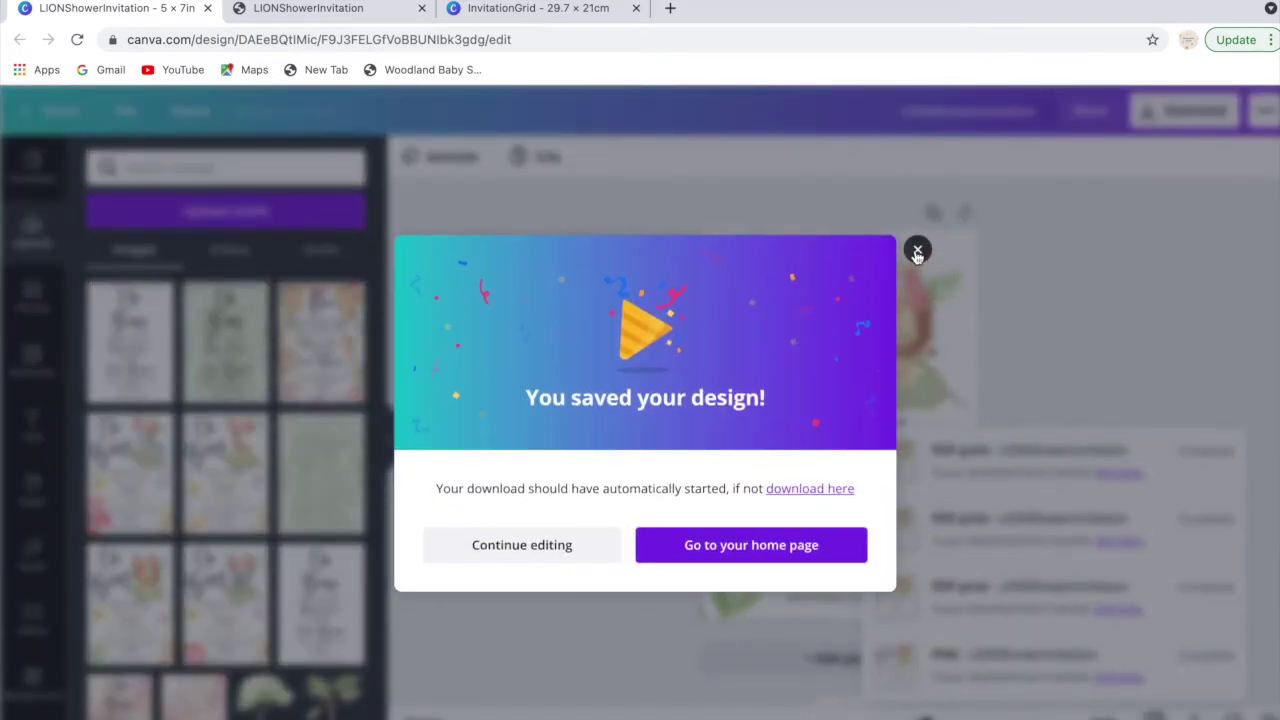
{"action": "left_click", "coordinate": [917, 250]}
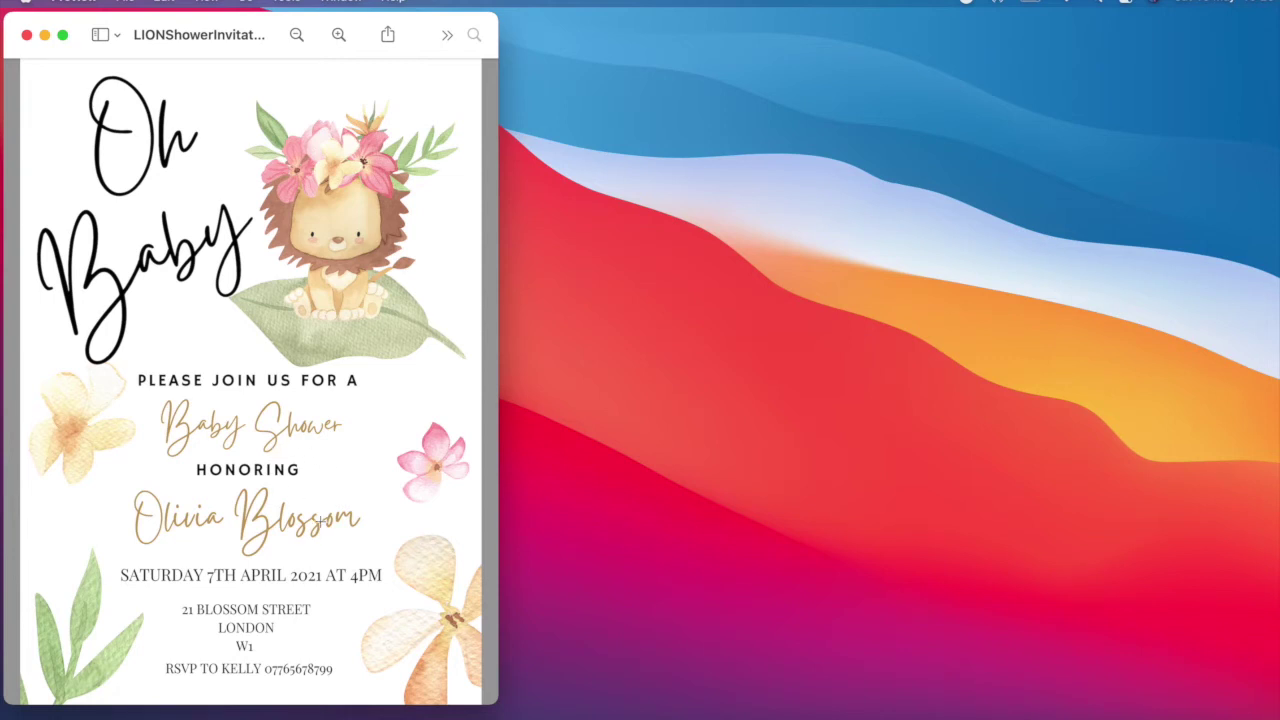
- Leave Preview and bring the lion invitation design in Chrome back to the front
{"action": "left_click", "coordinate": [647, 716]}
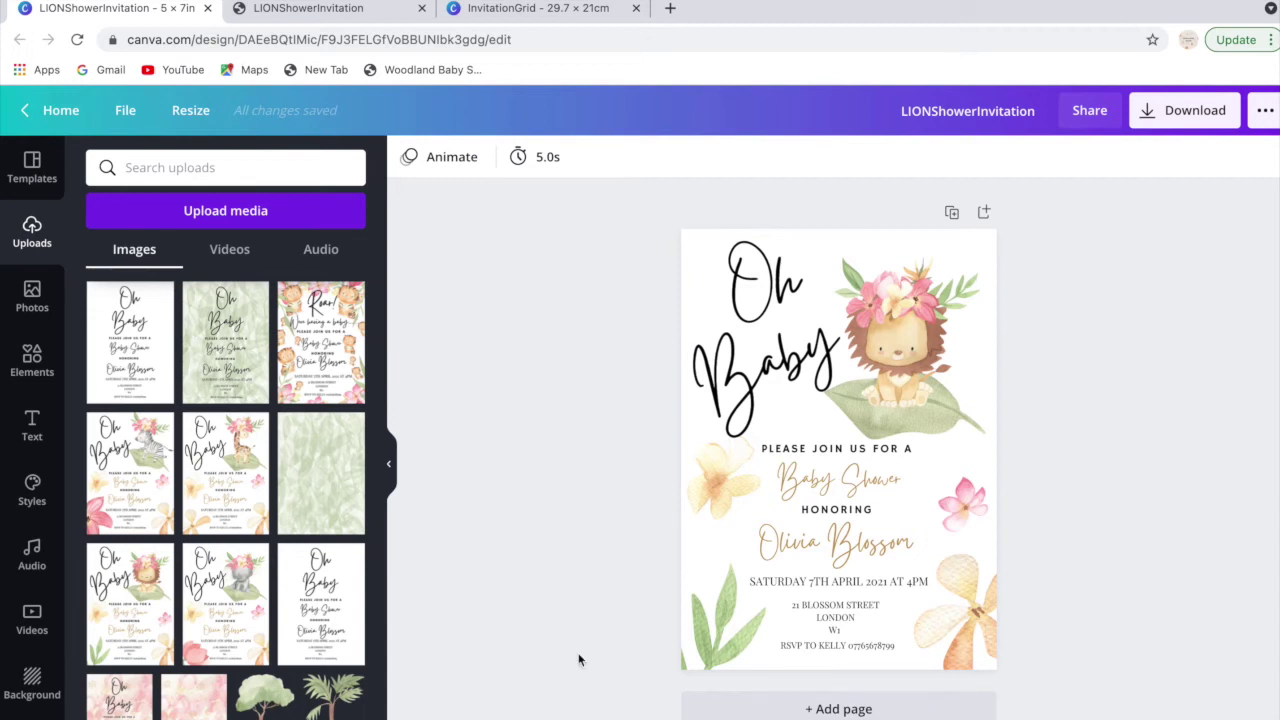
- Check the upload sources and uploaded images, view Preview briefly, then return to Chrome
{"action": "left_click", "coordinate": [132, 212]}
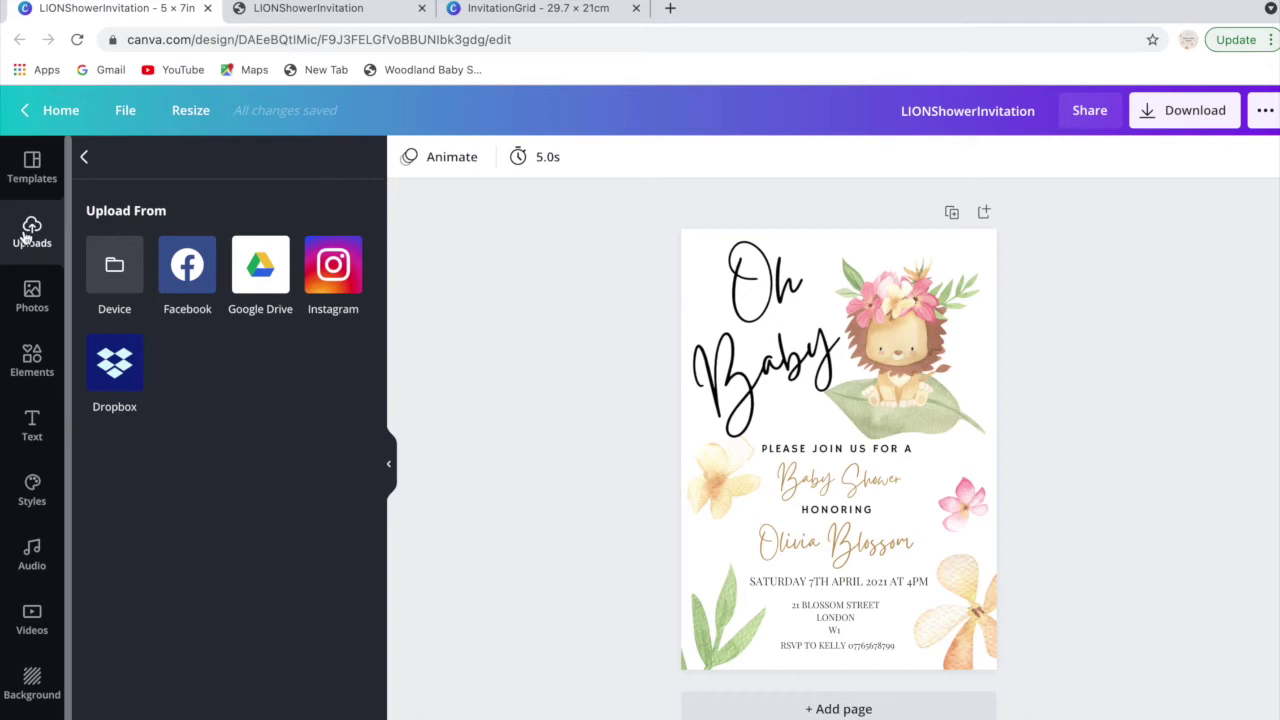
{"action": "left_click", "coordinate": [84, 157]}
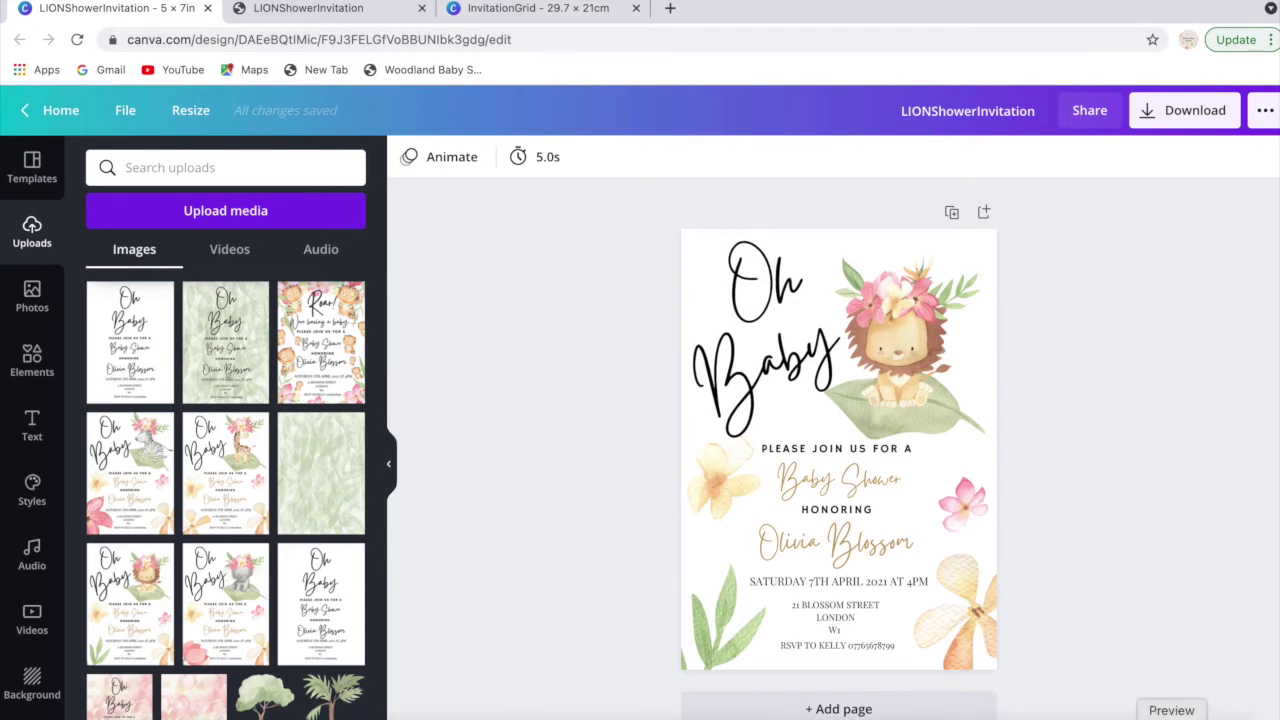
{"action": "left_click", "coordinate": [1172, 716]}
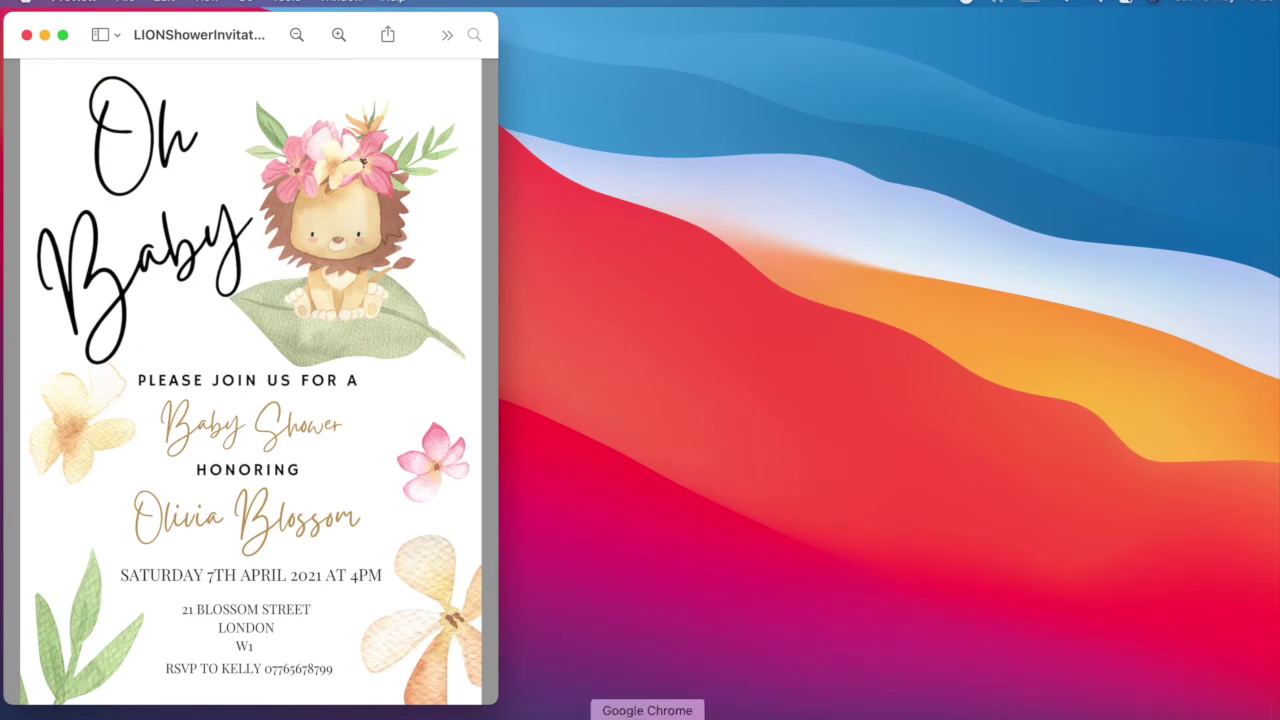
{"action": "left_click", "coordinate": [647, 716]}
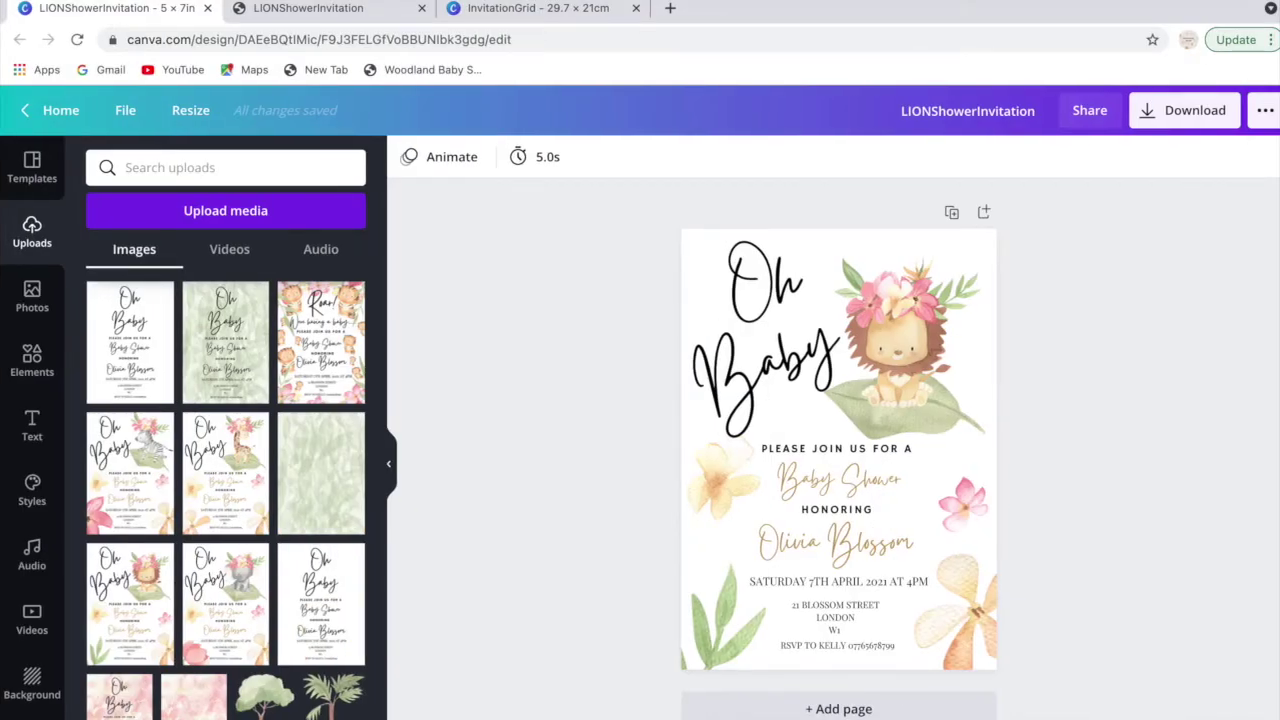
- On InvitationGrid, place the lion invitation from Uploads into both the left and right frames
{"action": "mouse_move", "coordinate": [498, 17]}
{"action": "left_click", "coordinate": [505, 55]}
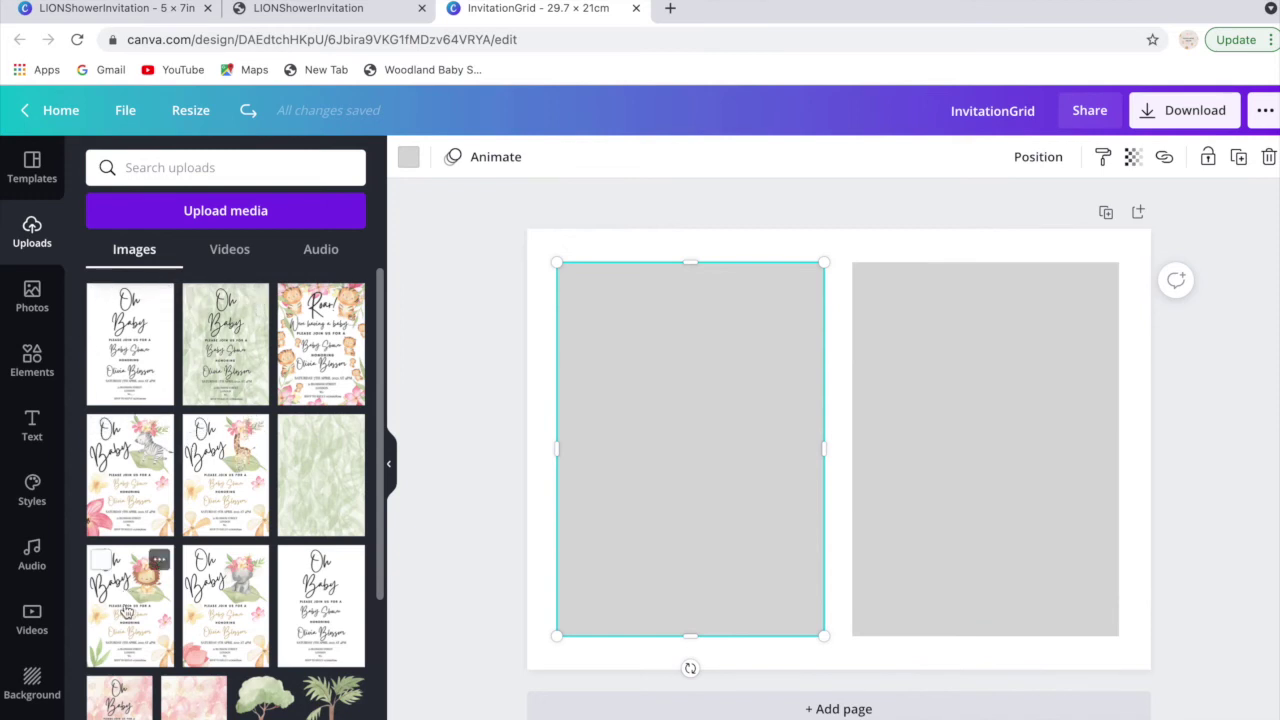
{"action": "left_click_drag", "start_coordinate": [130, 610], "coordinate": [573, 493]}
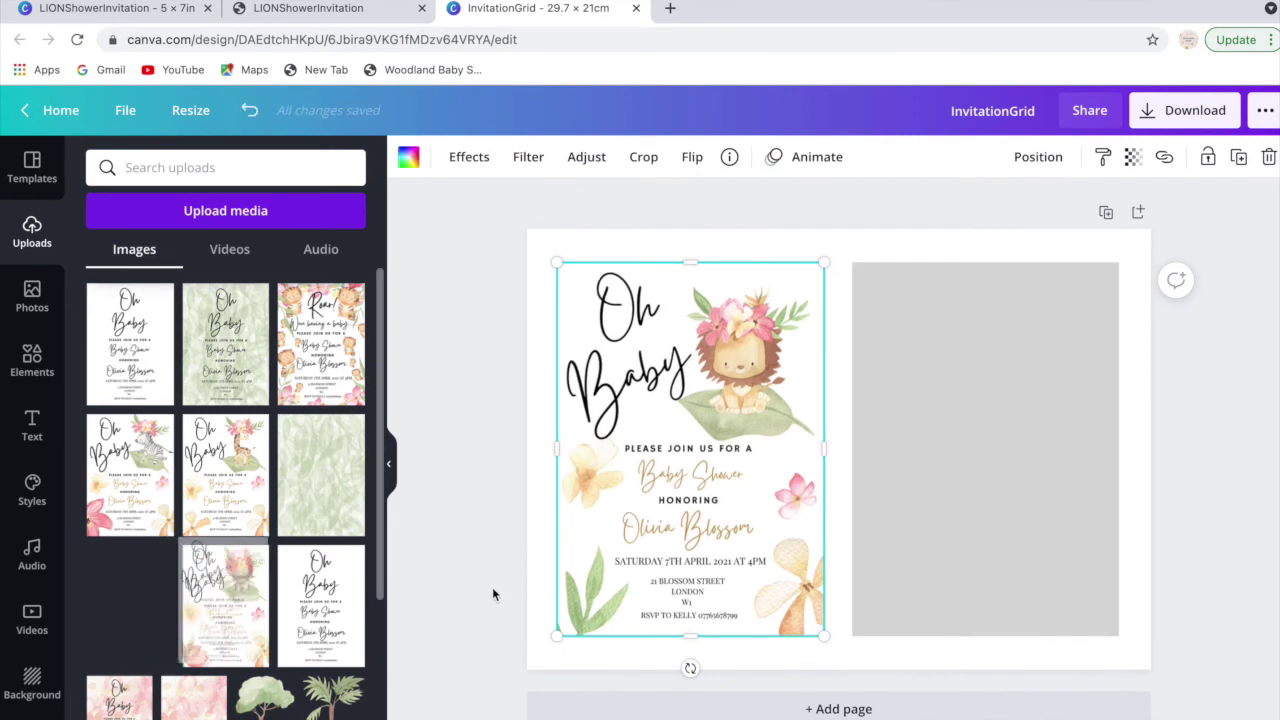
{"action": "left_click_drag", "start_coordinate": [492, 594], "coordinate": [925, 450]}
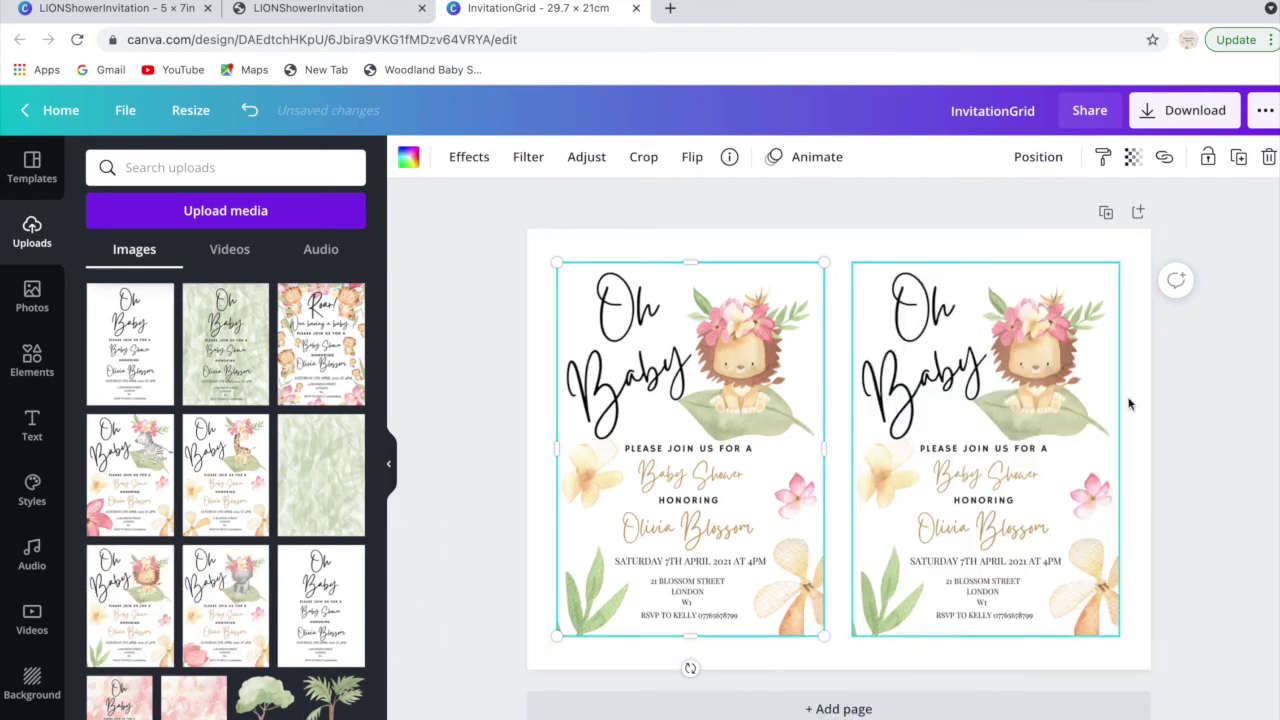
{"action": "left_click", "coordinate": [1195, 401]}
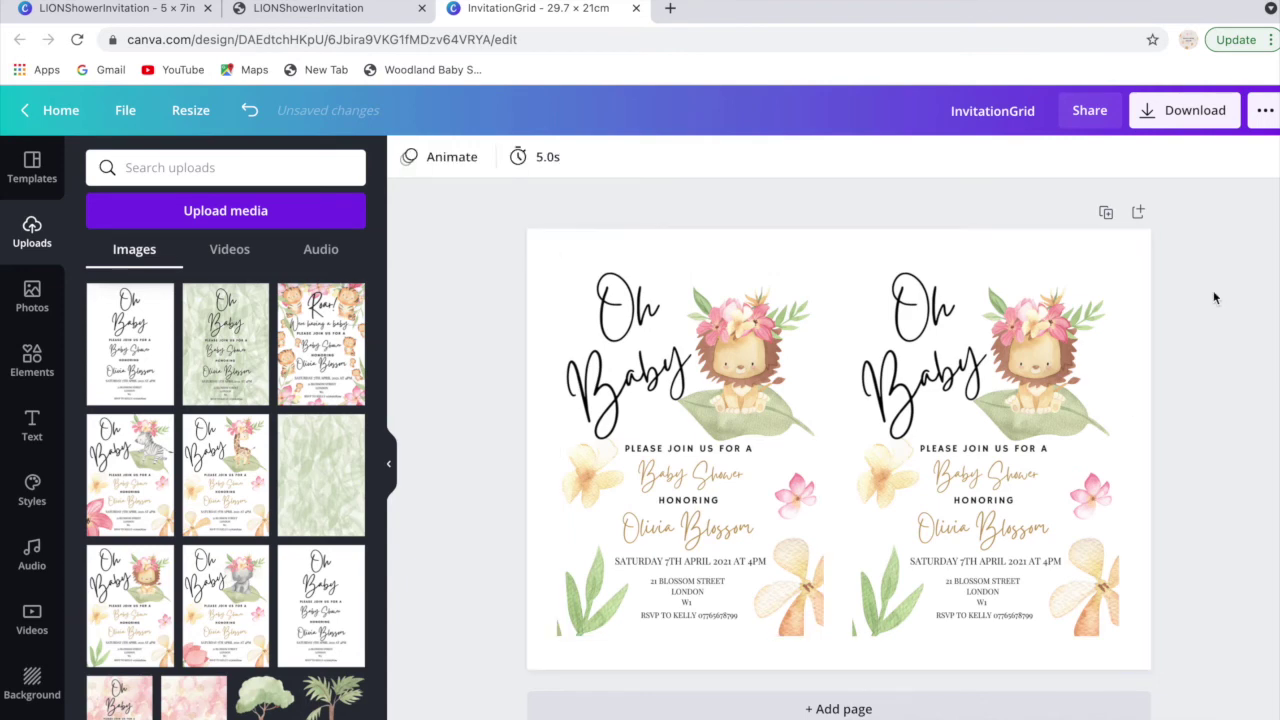
- Download InvitationGrid as a PDF print with crop marks and bleed, dismissing the confirmation
{"action": "left_click", "coordinate": [1175, 117]}
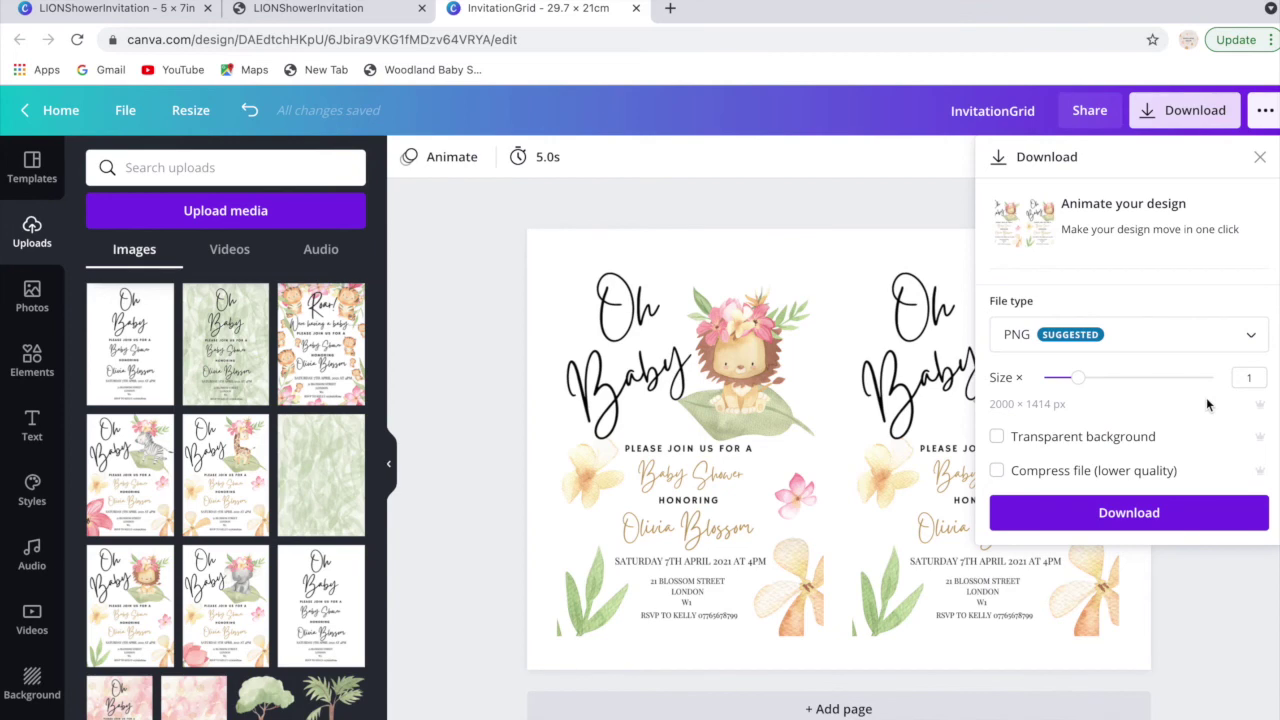
{"action": "left_click", "coordinate": [1162, 337]}
{"action": "left_click", "coordinate": [1041, 500]}
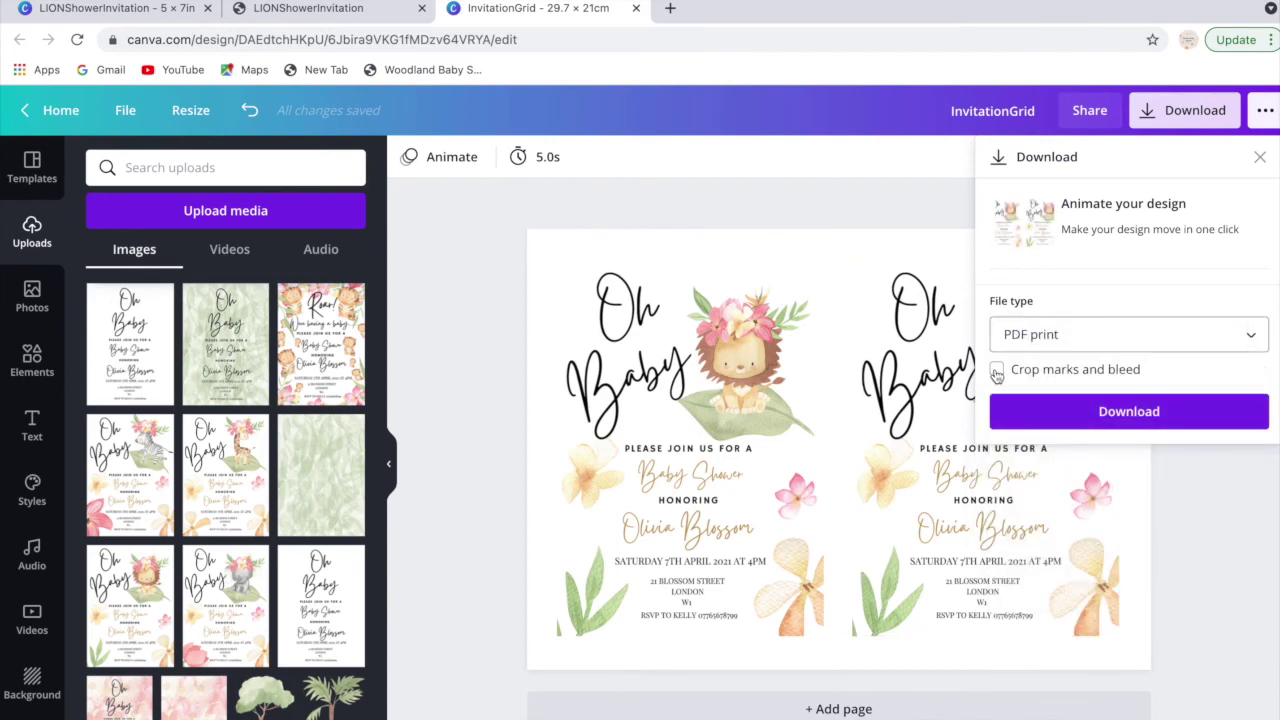
{"action": "left_click", "coordinate": [997, 372]}
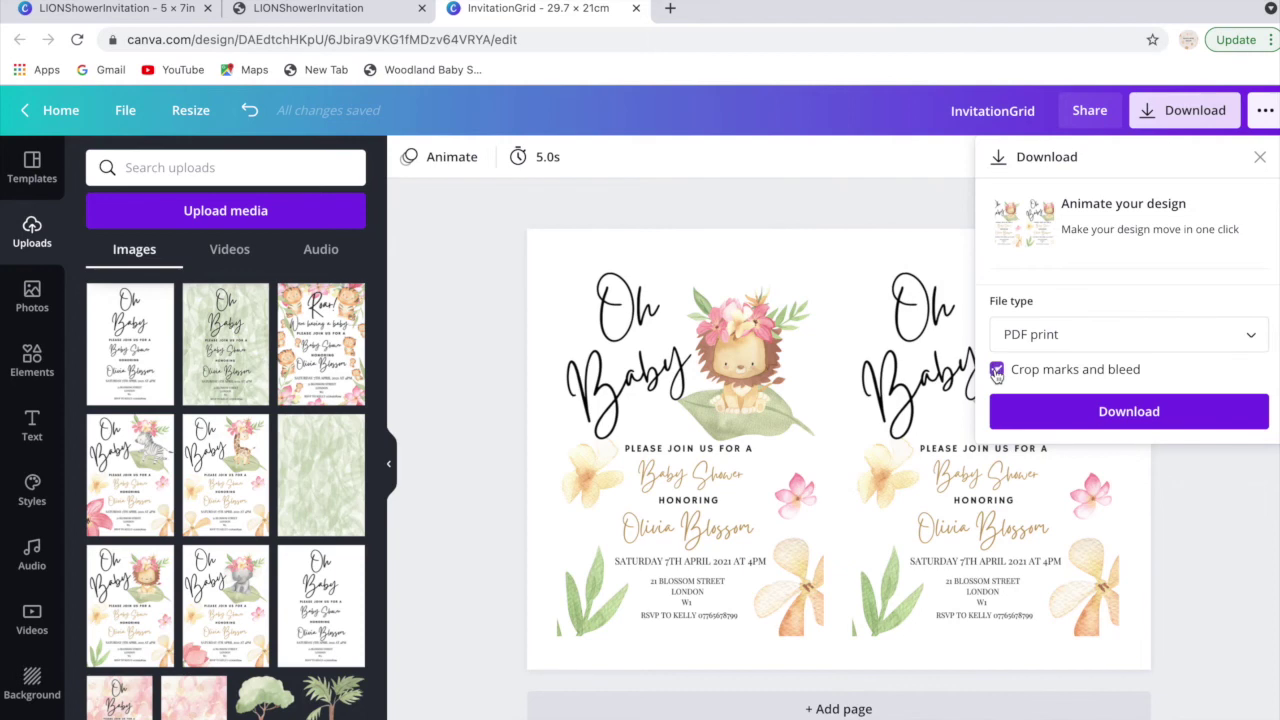
{"action": "left_click", "coordinate": [1127, 415]}
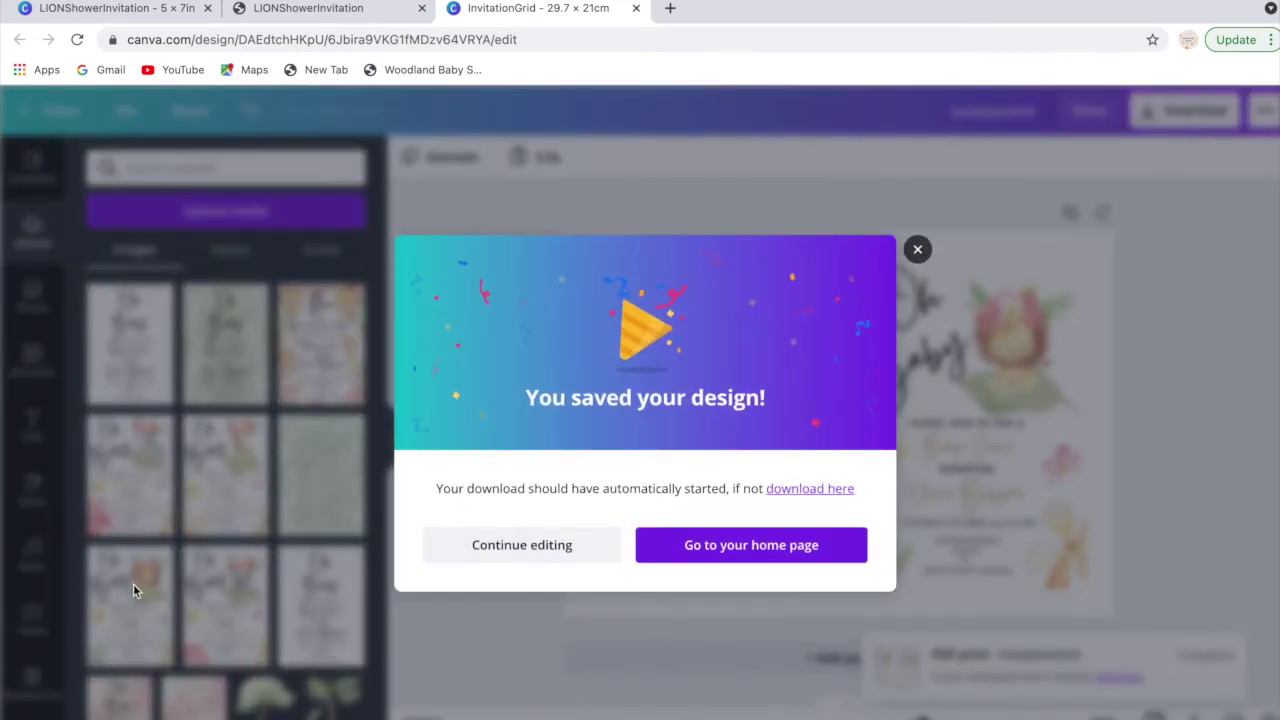
{"action": "left_click", "coordinate": [920, 249]}
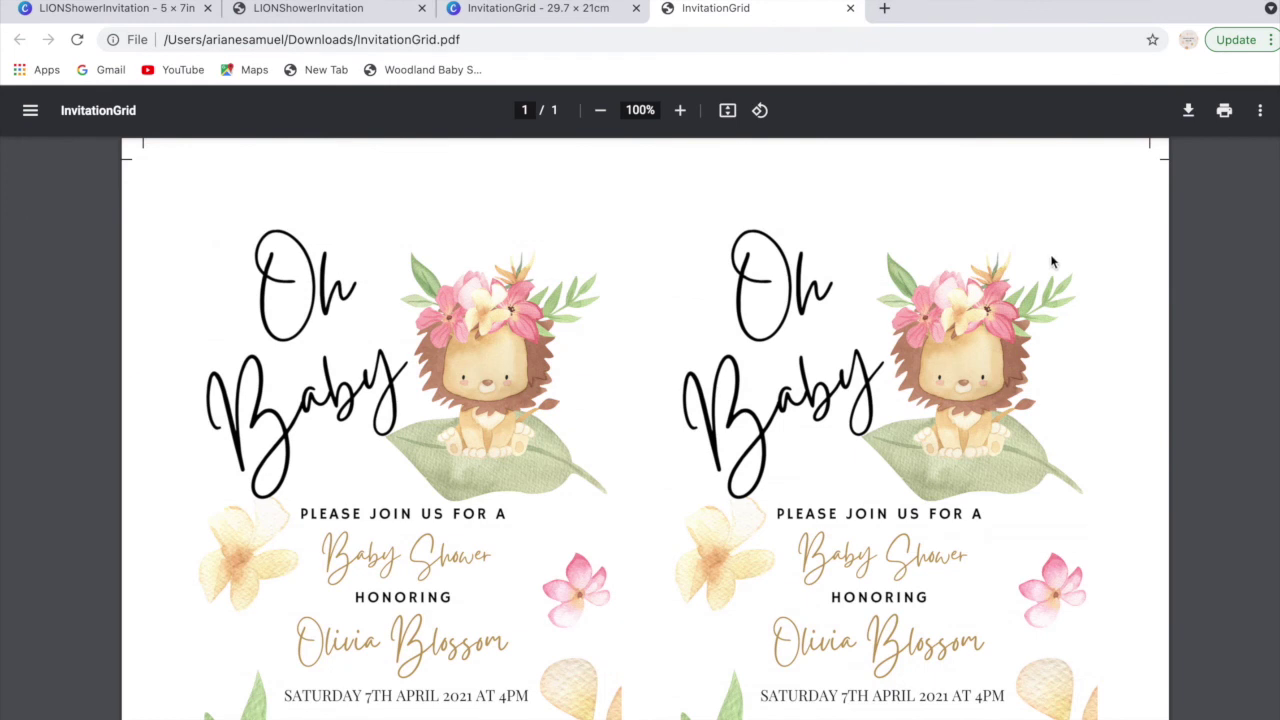
{"action": "scroll", "coordinate": [1043, 271], "scroll_direction": "down", "scroll_amount": 1}
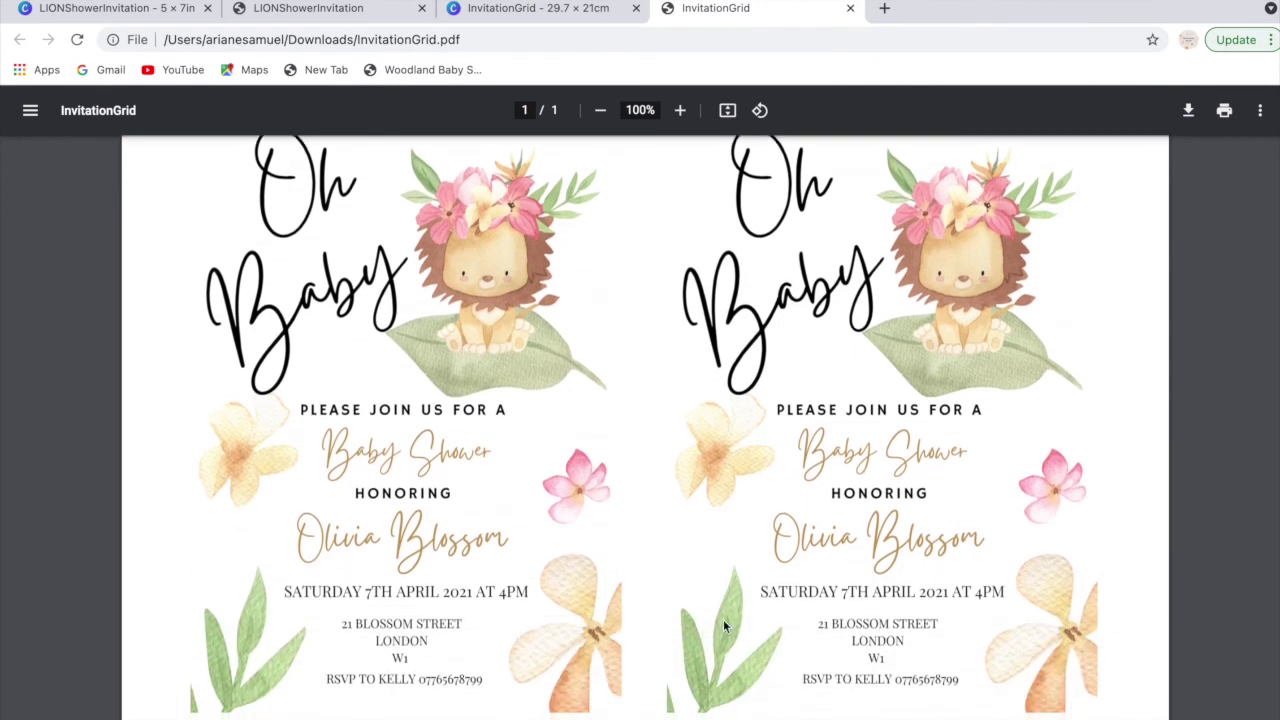
{"action": "scroll", "coordinate": [1036, 589], "scroll_direction": "up", "scroll_amount": 1}
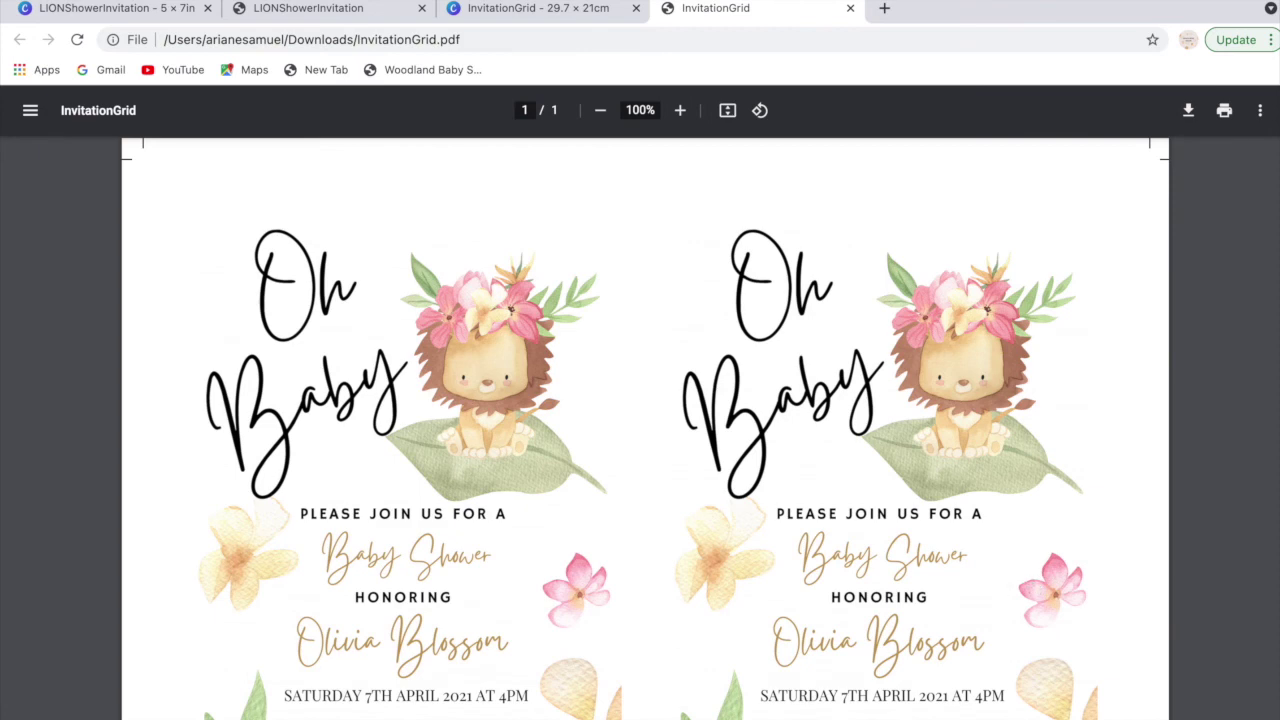
{"action": "left_click", "coordinate": [1224, 110]}
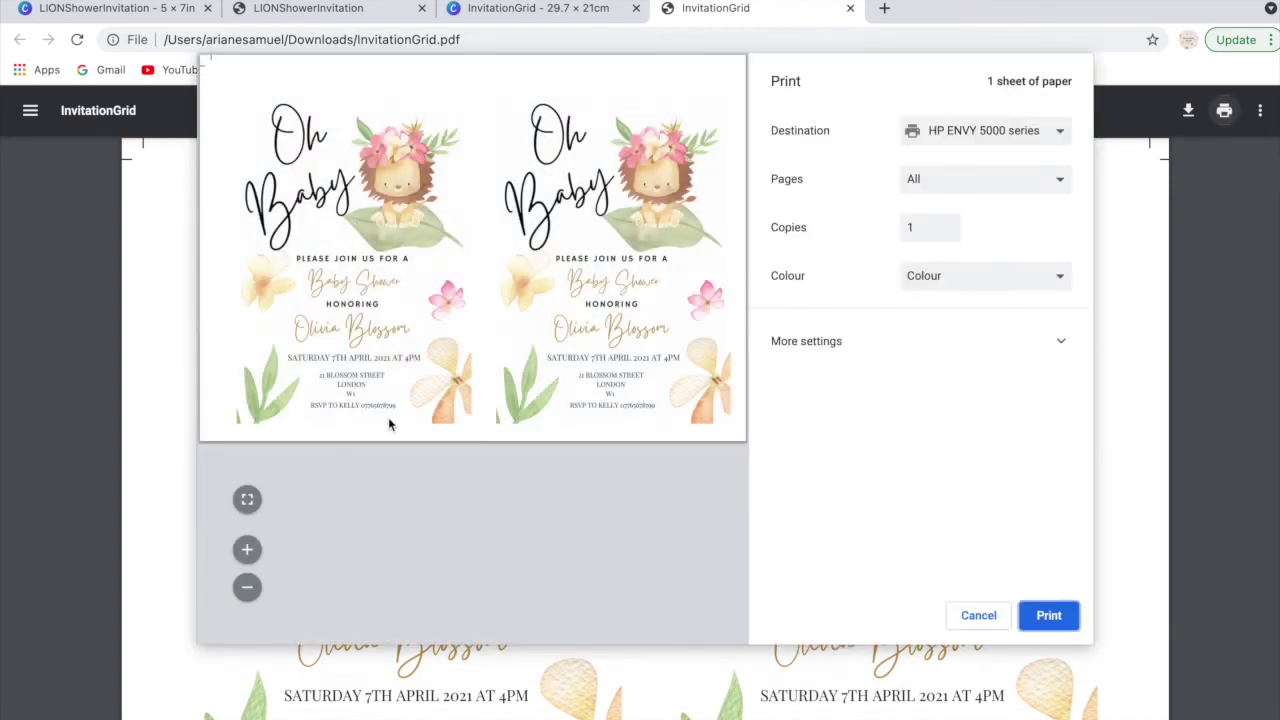
{"action": "left_click", "coordinate": [1038, 273]}
{"action": "left_click", "coordinate": [943, 256]}
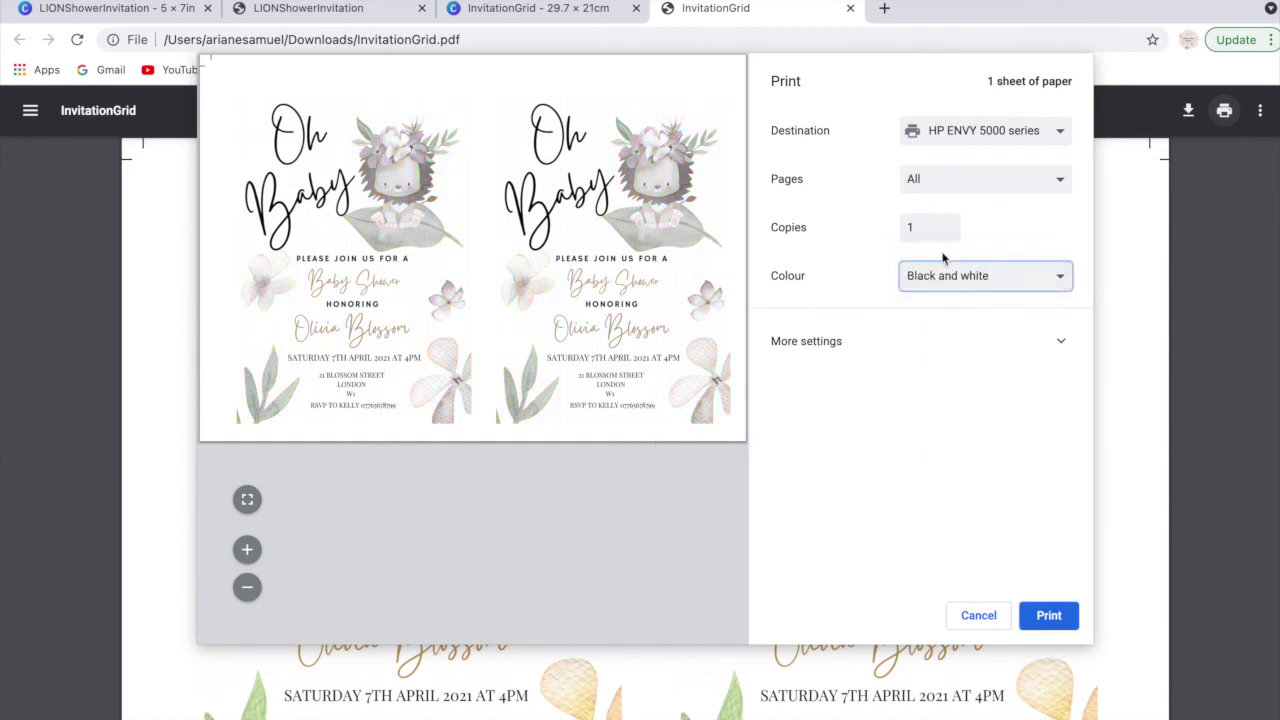
{"action": "left_click", "coordinate": [950, 280]}
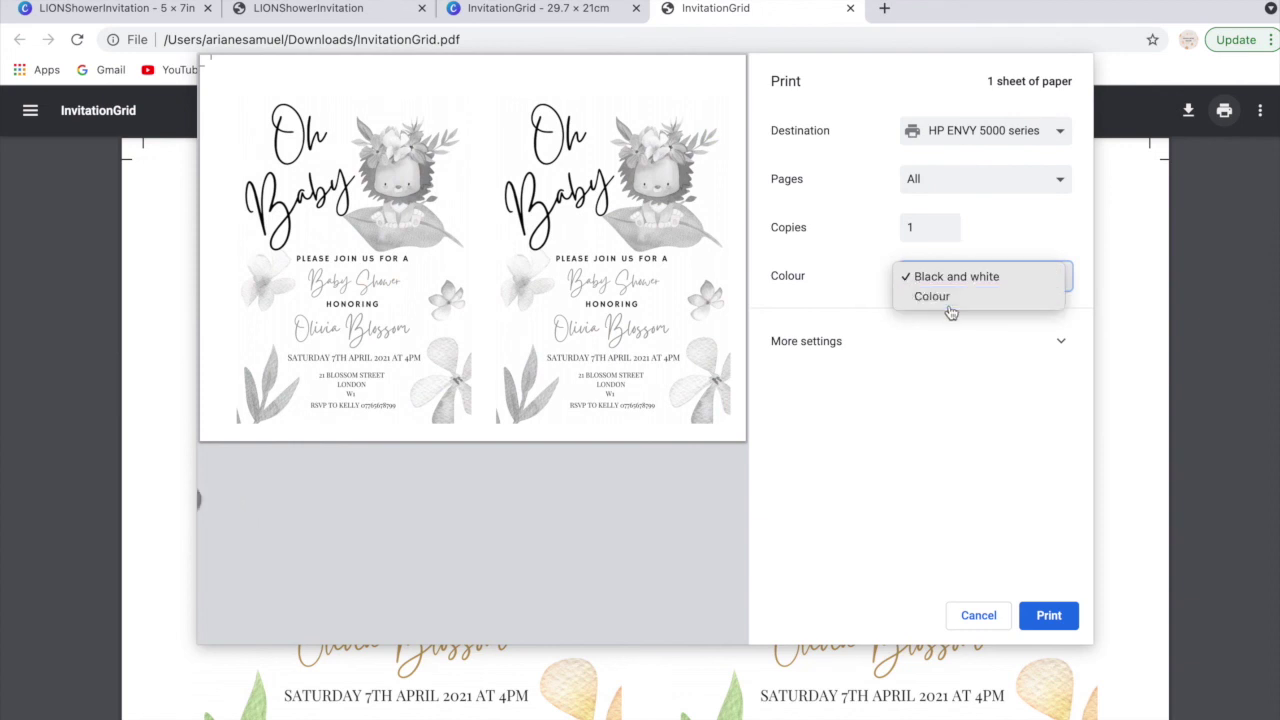
{"action": "left_click", "coordinate": [929, 292]}
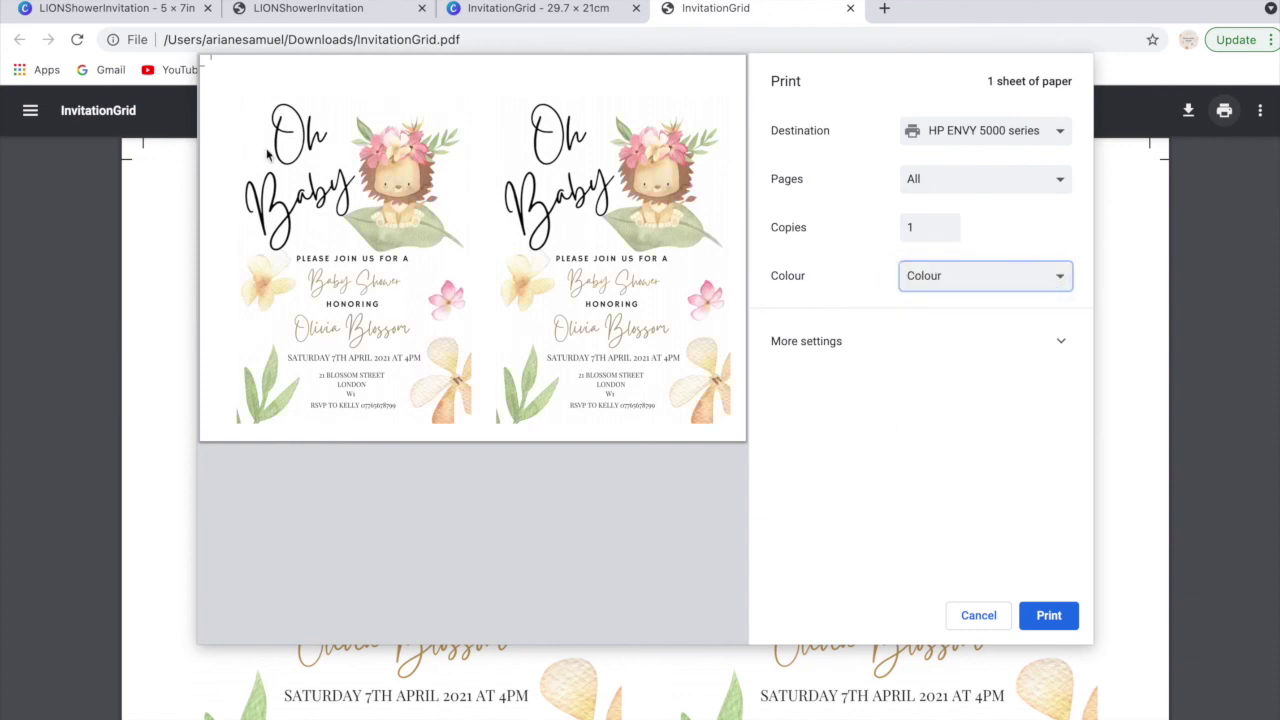
{"action": "left_click", "coordinate": [979, 616]}
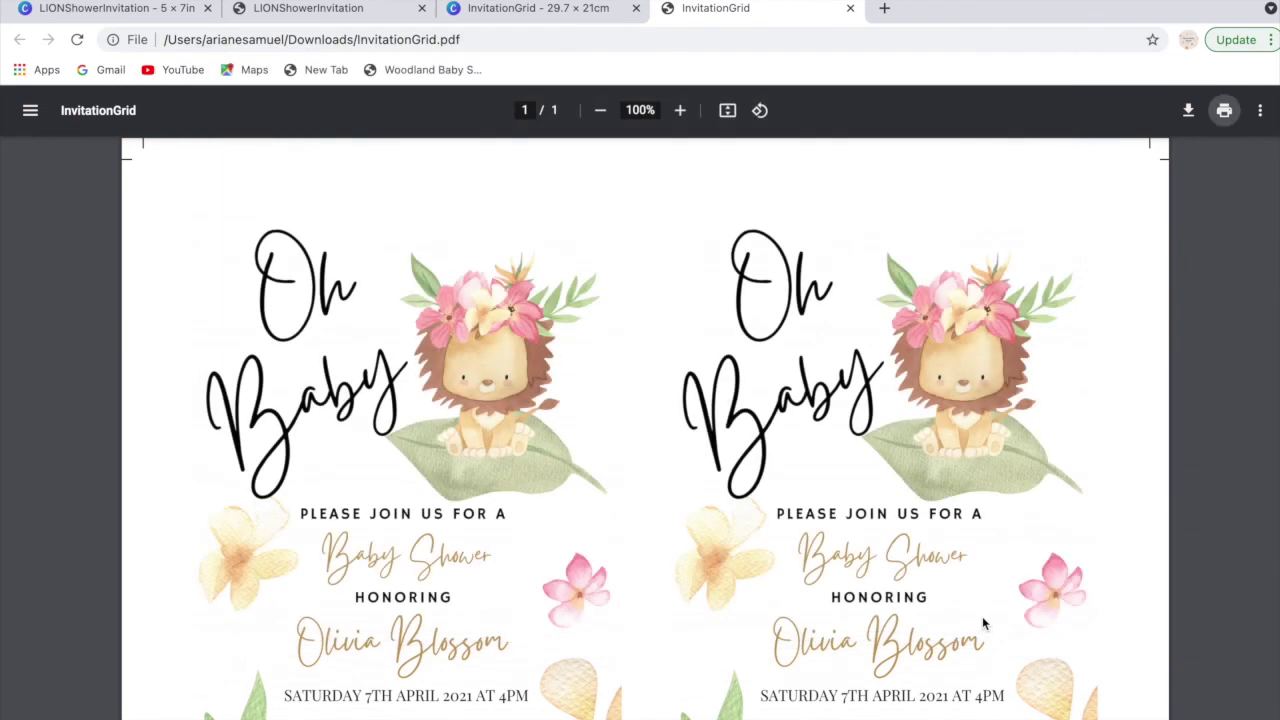